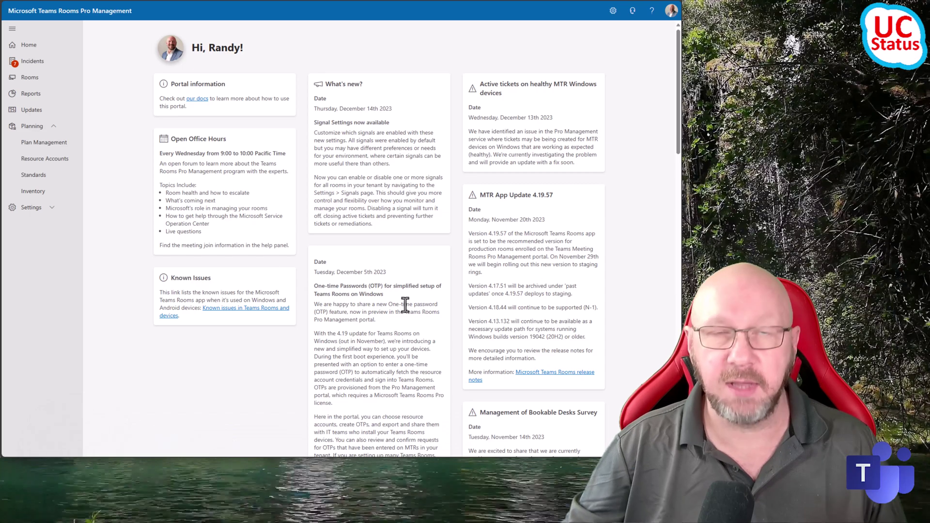
Scroll the What's new column to the December 5th 2023 One-time Passwords preview card
scroll(405, 303, "down", 3)
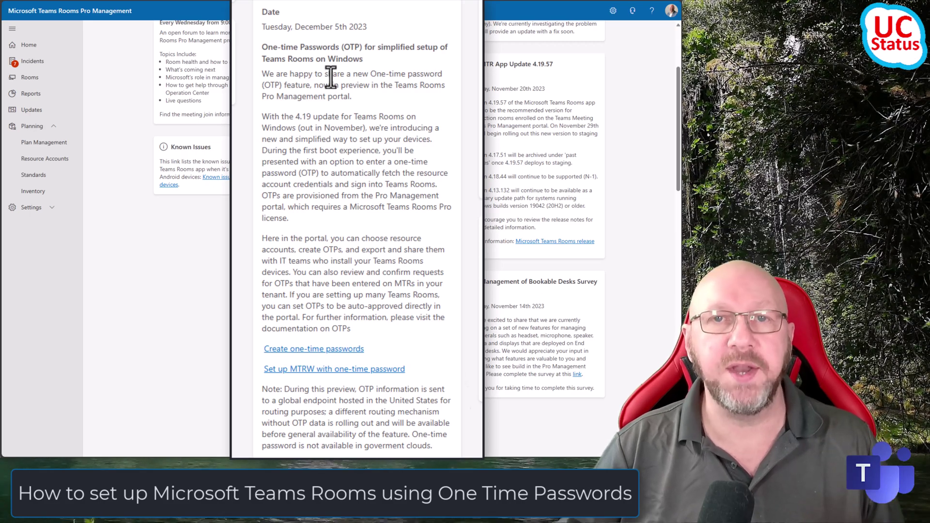
left_click_drag(295, 116, 313, 117)
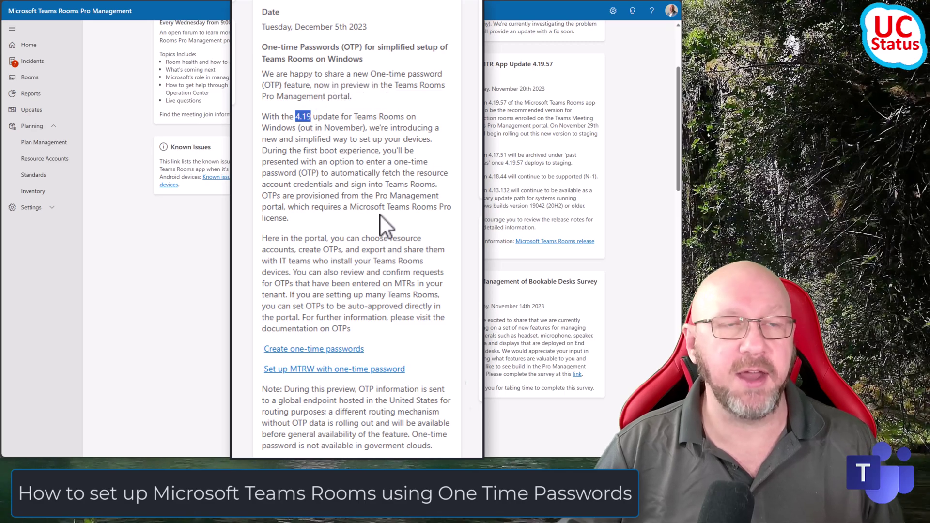
double_click(498, 102)
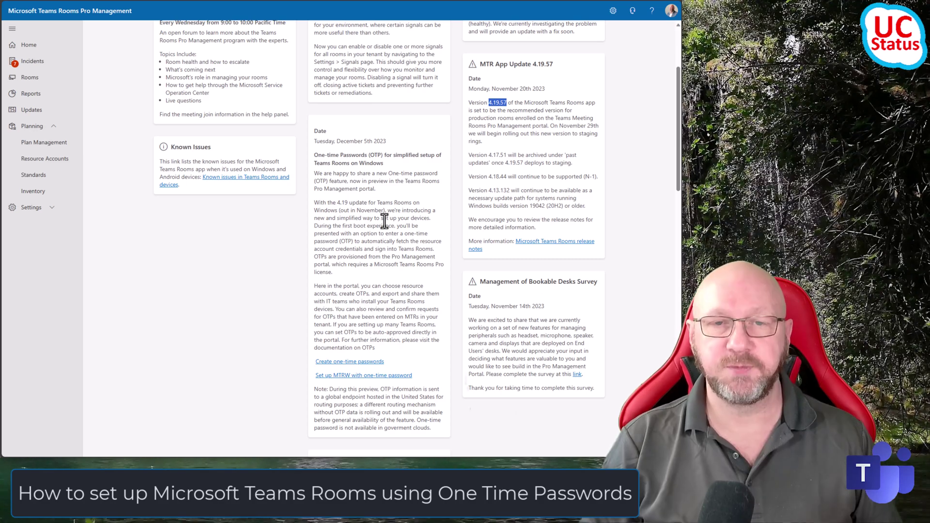
Open the Resource Accounts list and select the 5th Floor Meeting Room account
left_click(65, 167)
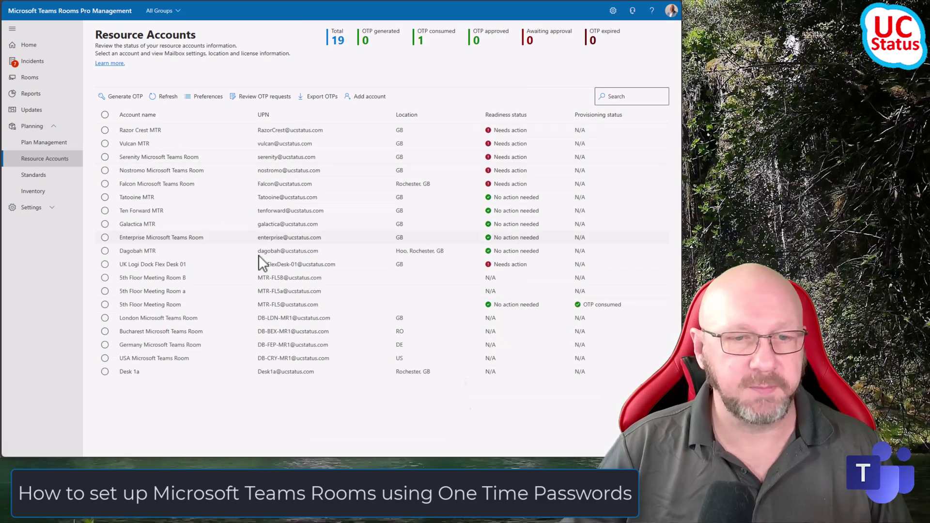
left_click(138, 305)
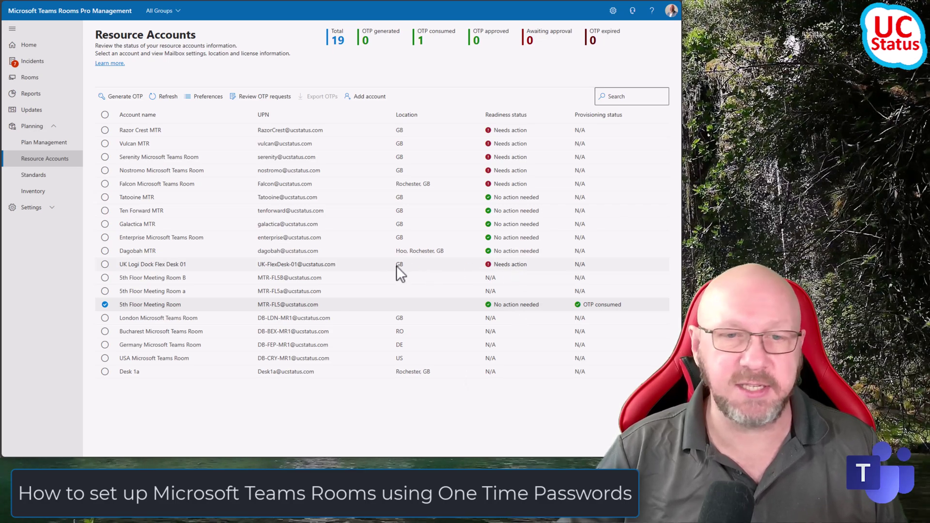
left_click(324, 263)
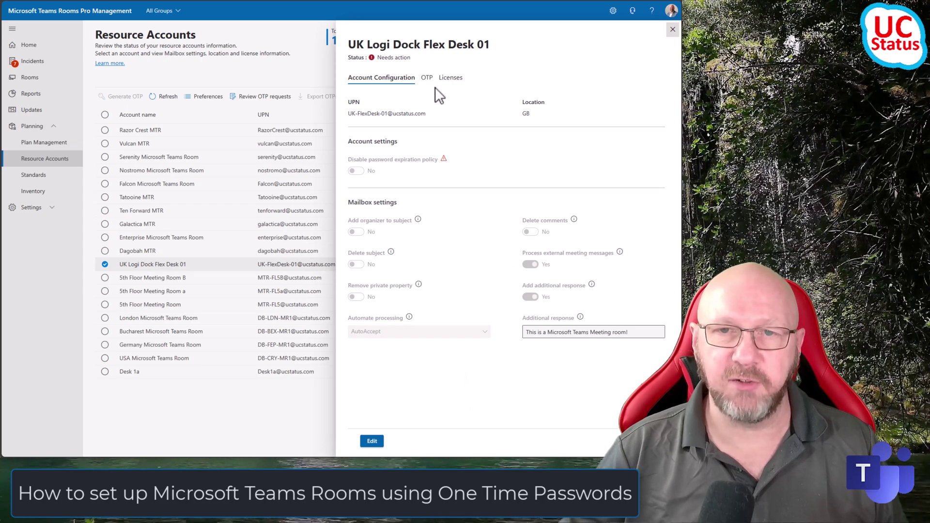
left_click(426, 78)
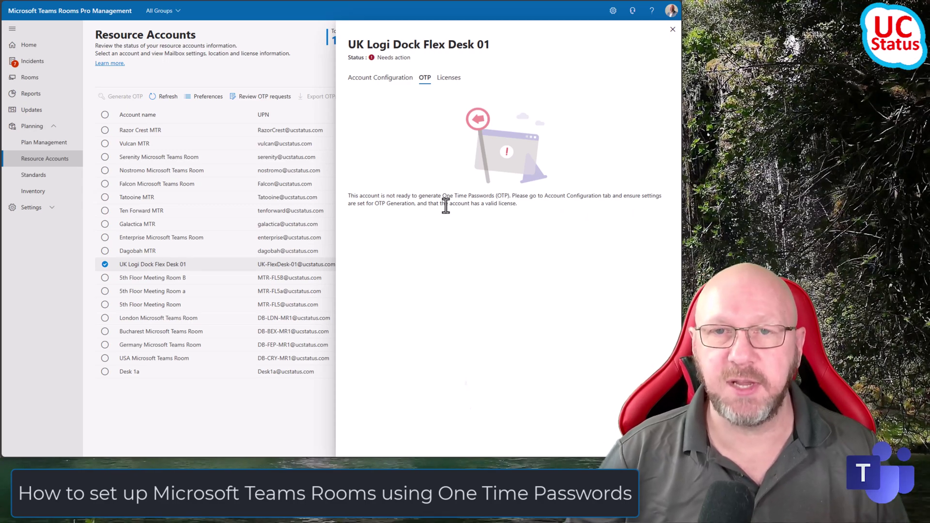
left_click(370, 82)
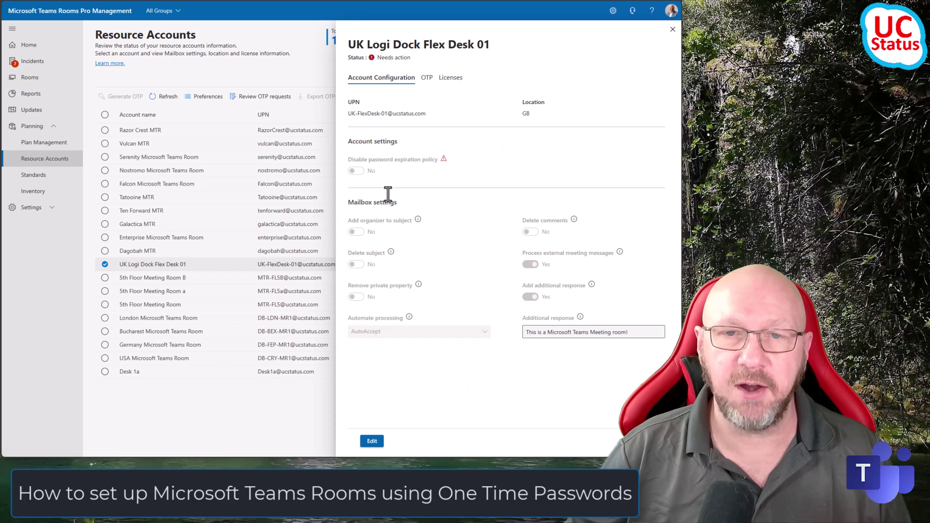
mouse_move(444, 160)
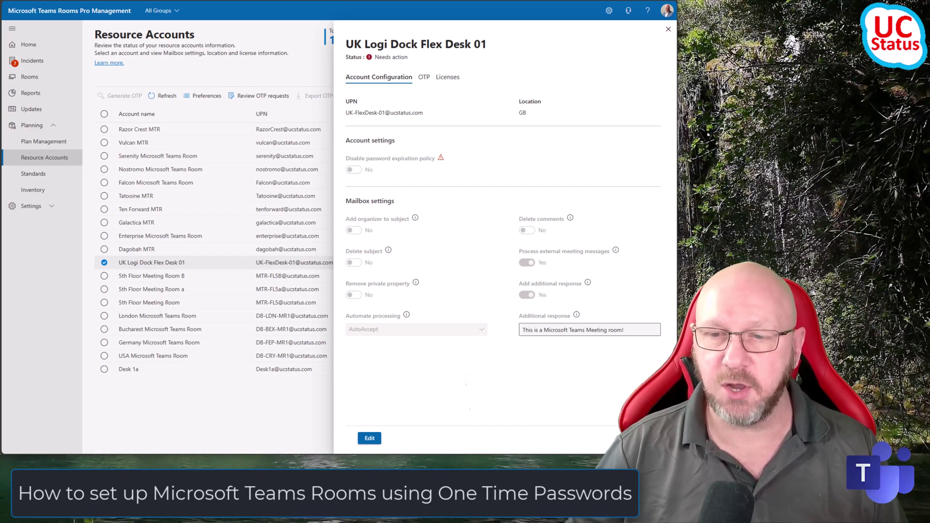
key("Escape")
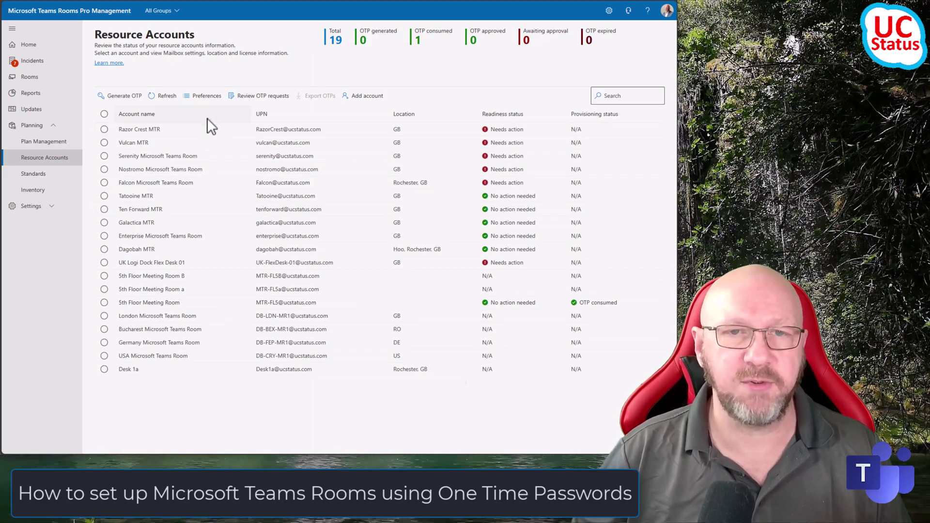
Save resource account preferences with OTP expiration at 2 hours, keeping auto approval on
left_click(205, 95)
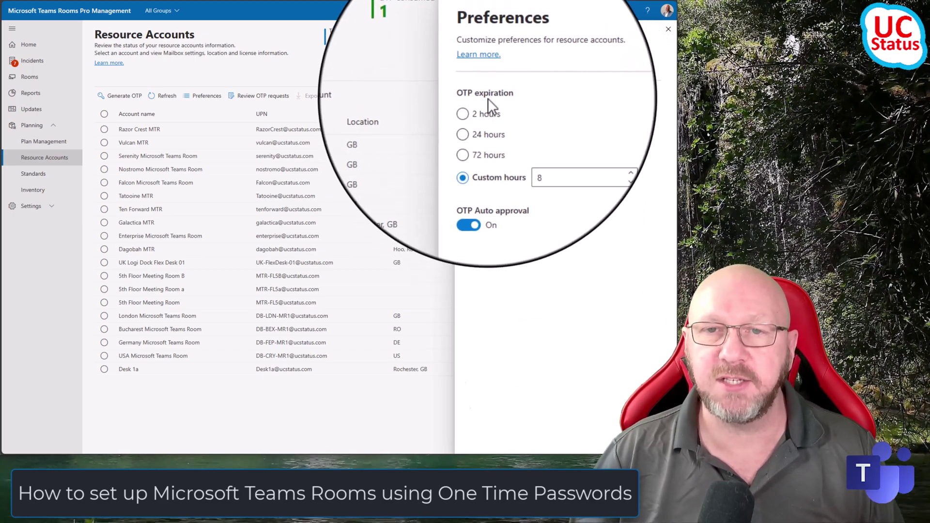
left_click(483, 114)
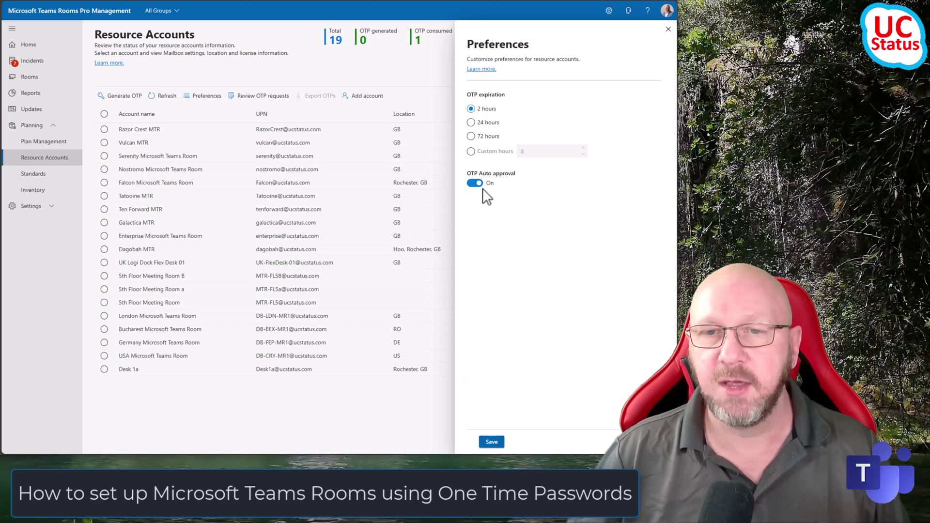
left_click(498, 445)
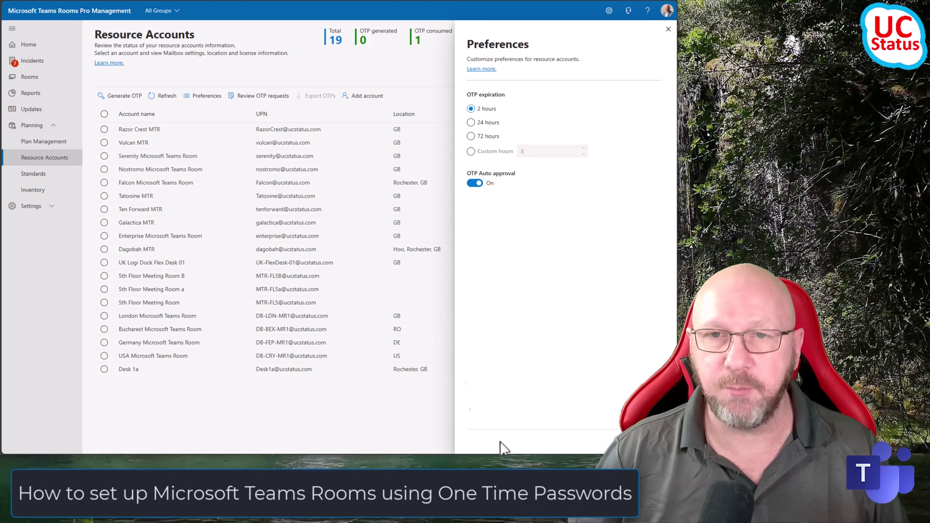
Generate an automatically created OTP for the 5th Floor Meeting Room account
left_click(668, 30)
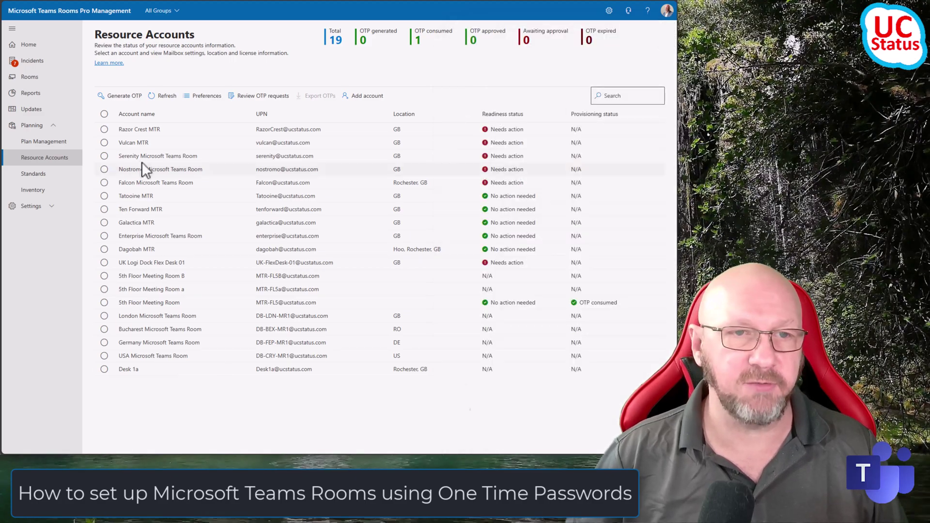
left_click(117, 98)
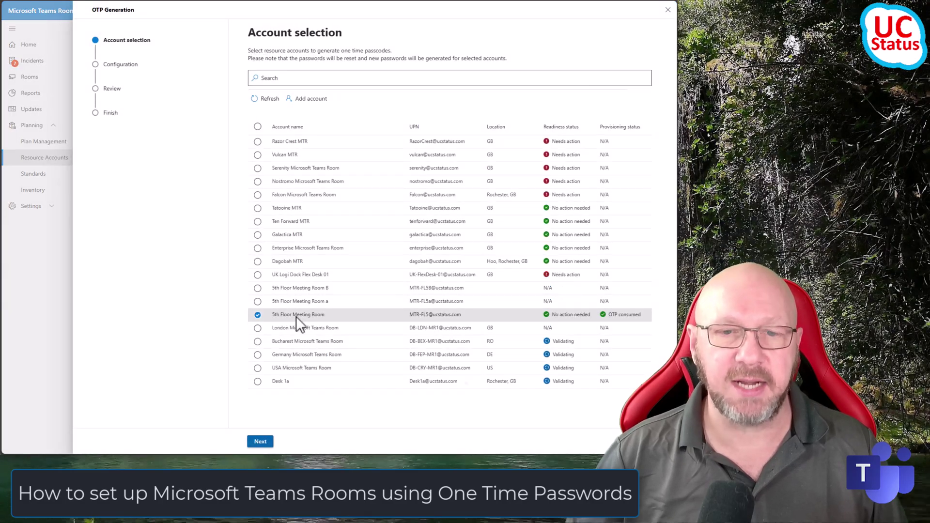
left_click(261, 442)
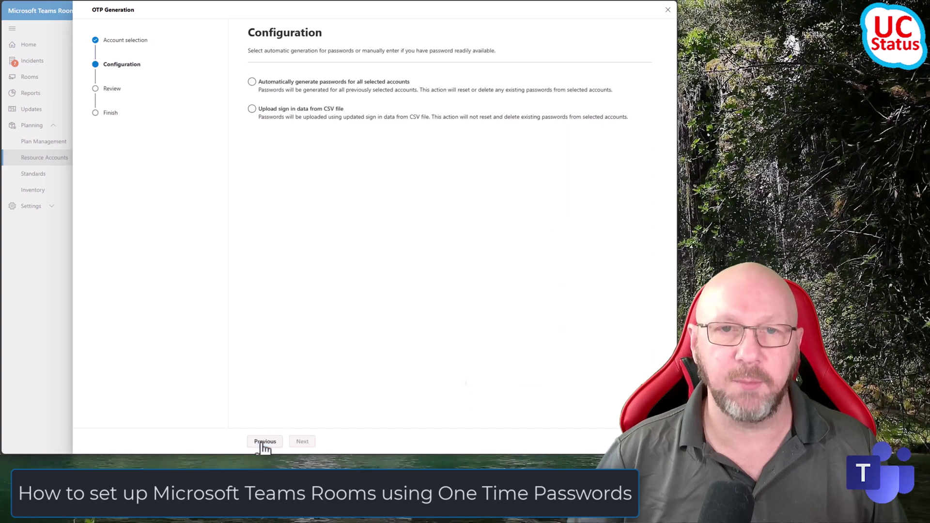
left_click(291, 83)
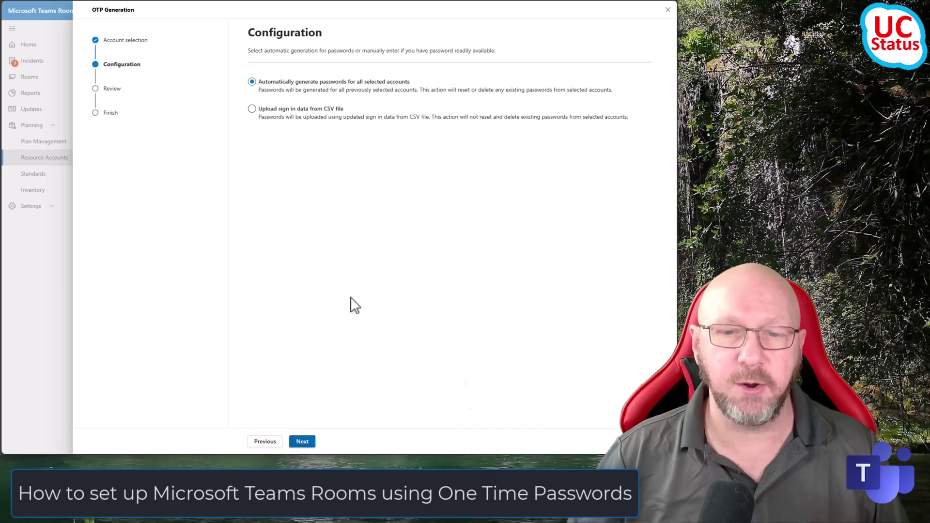
left_click(304, 441)
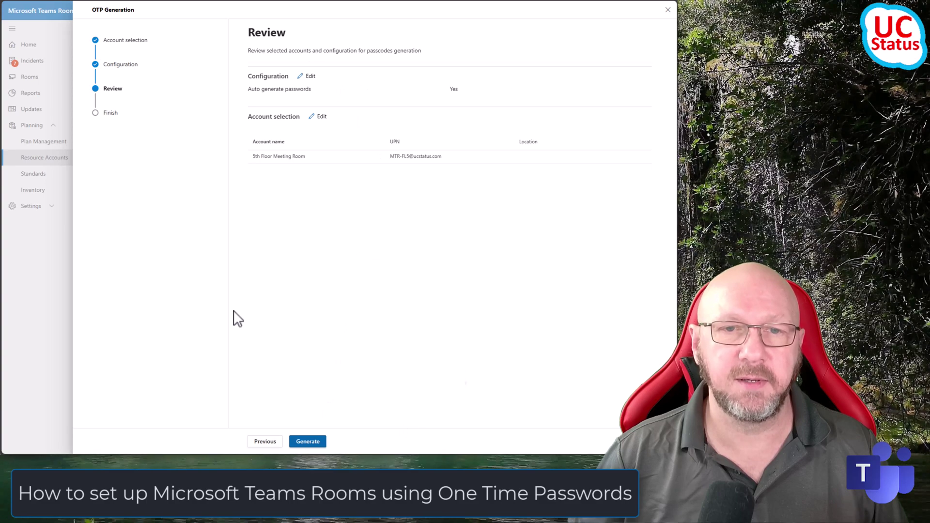
left_click(313, 443)
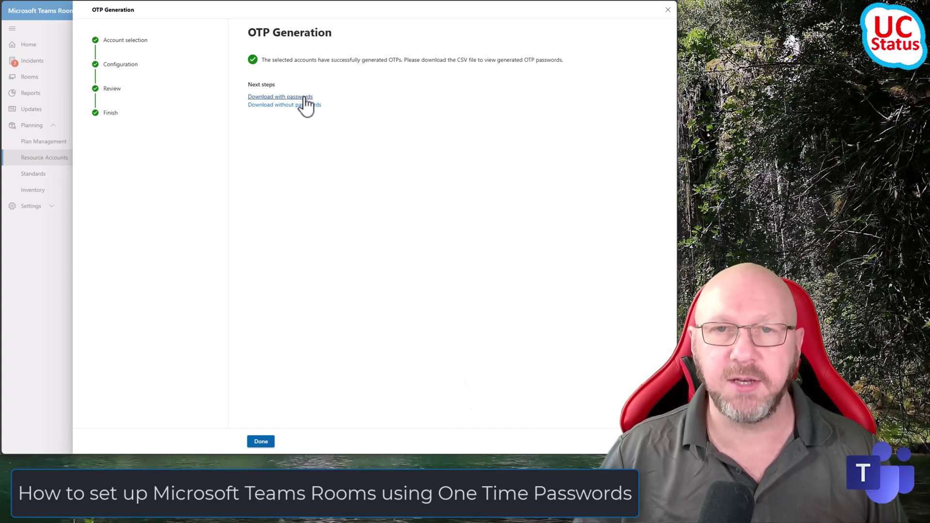
Download the OTP list with passwords as accounts-10_01_2024 (1).csv
left_click(305, 98)
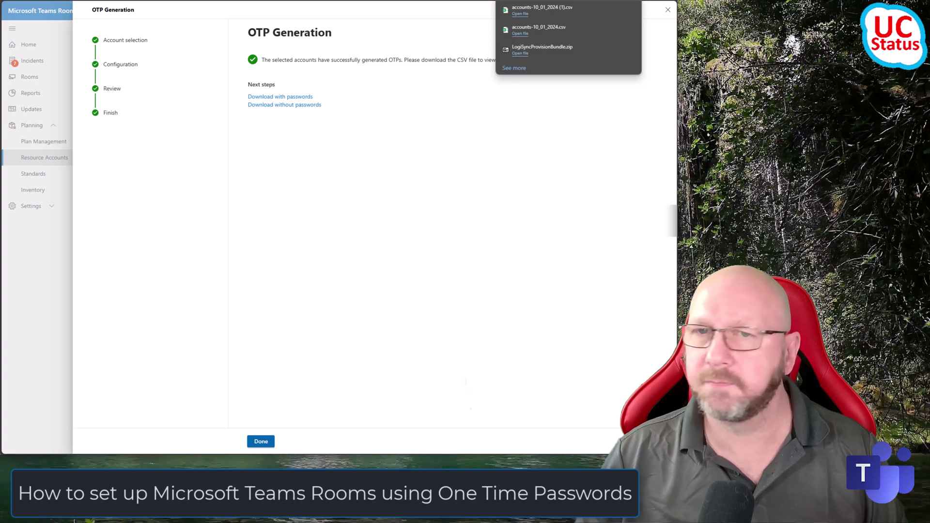
Review the exported CSV: check the OTP in C2 and widen column D for the expiry
left_click_drag(646, 107, 593, 89)
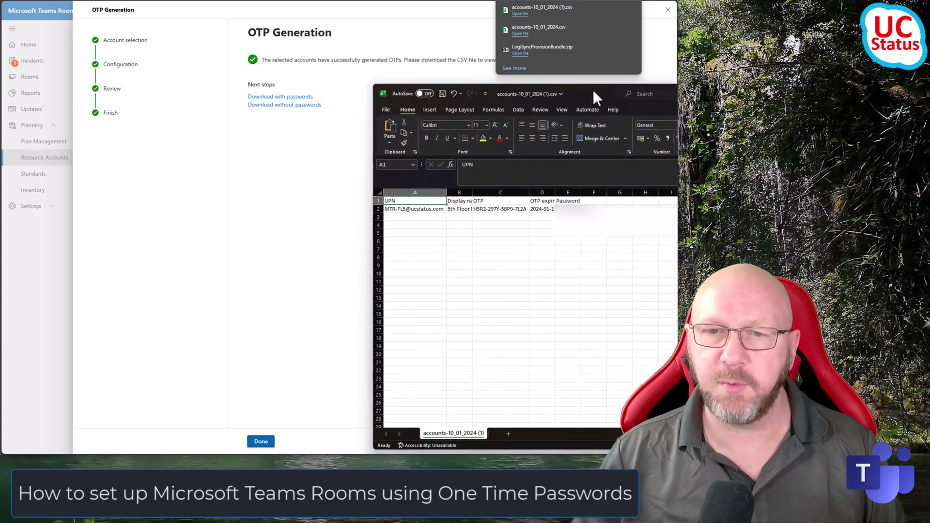
left_click(503, 210)
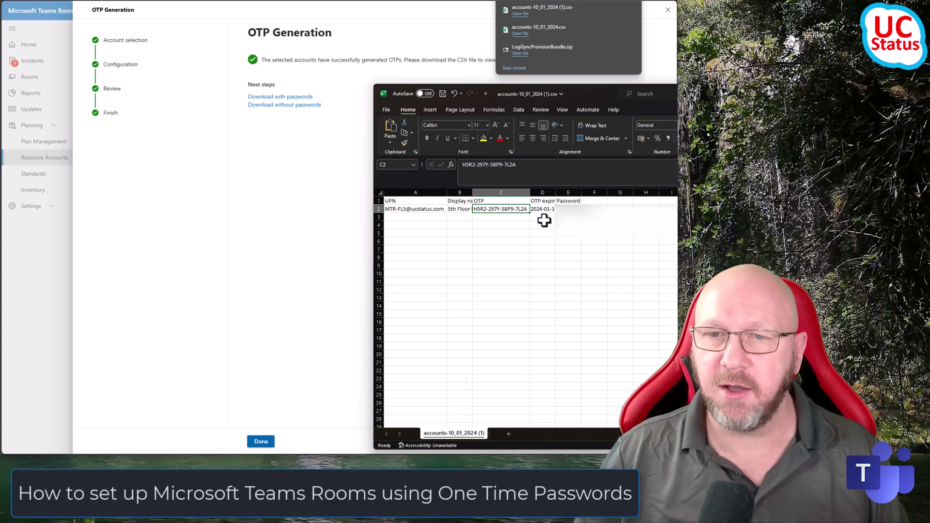
left_click_drag(555, 192, 591, 192)
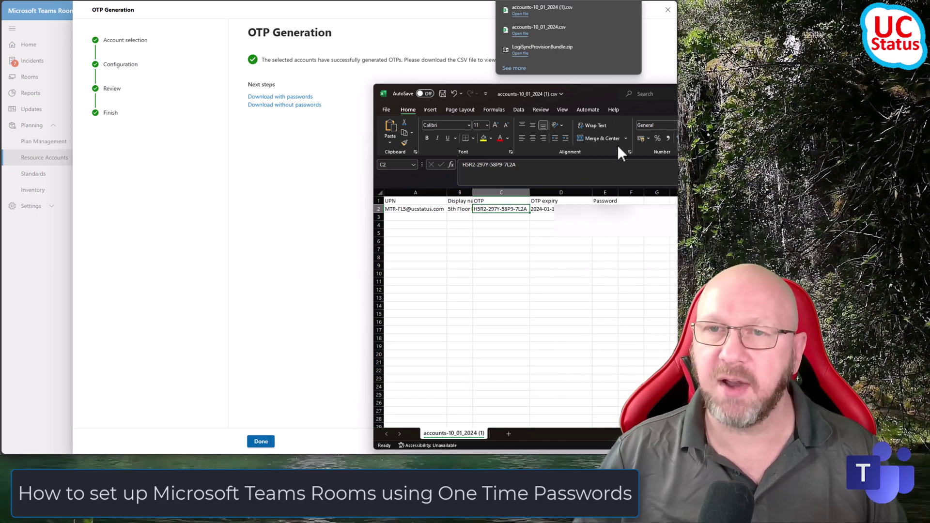
Close the spreadsheet, dismiss the downloads list, and finish the OTP generation wizard
key("super+Down")
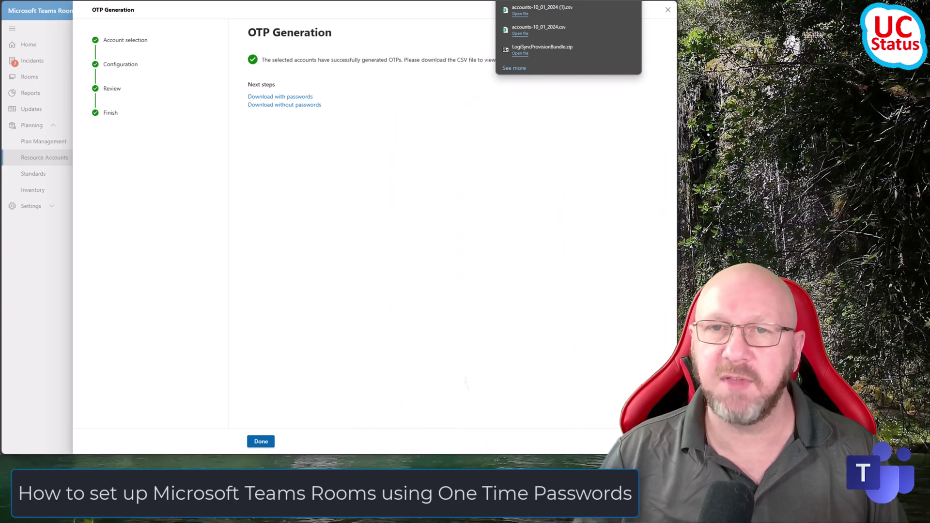
left_click(347, 153)
left_click(260, 444)
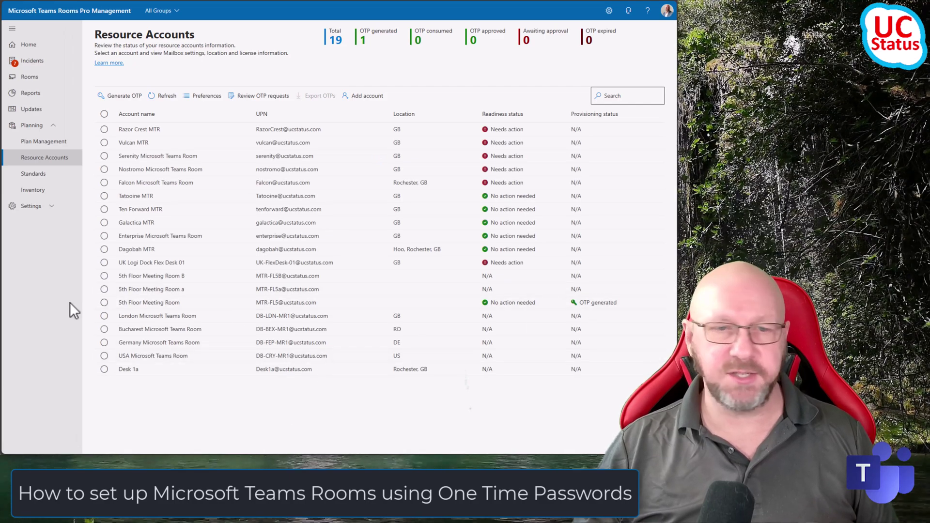
Show the 5th Floor Meeting Room's OTP tab with its expiry and creation dates
left_click(603, 301)
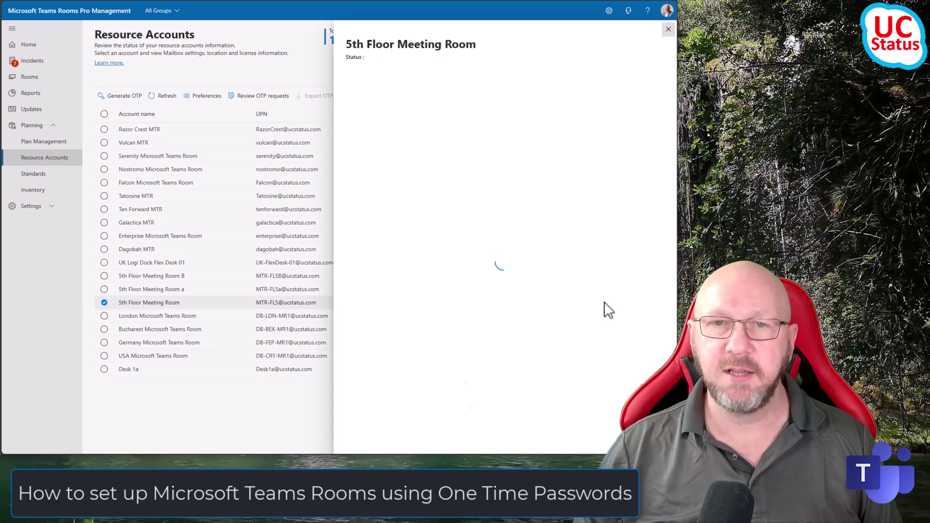
left_click(422, 77)
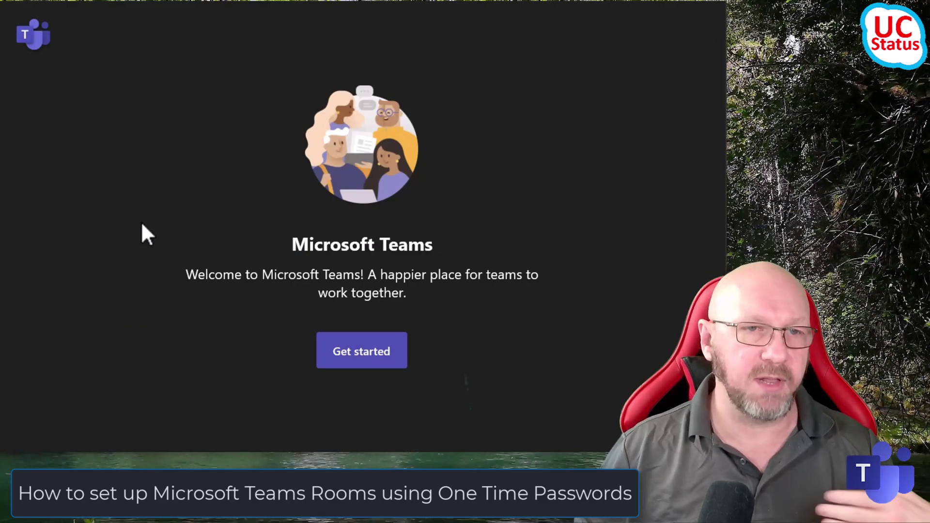
Start console setup, accept the licence agreement, and paste the one-time password into the code boxes
left_click(369, 350)
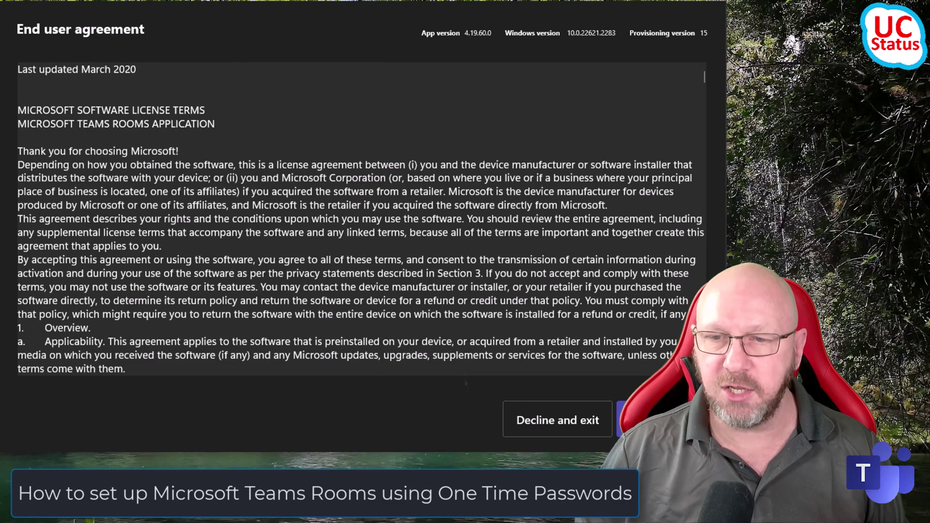
left_click(666, 419)
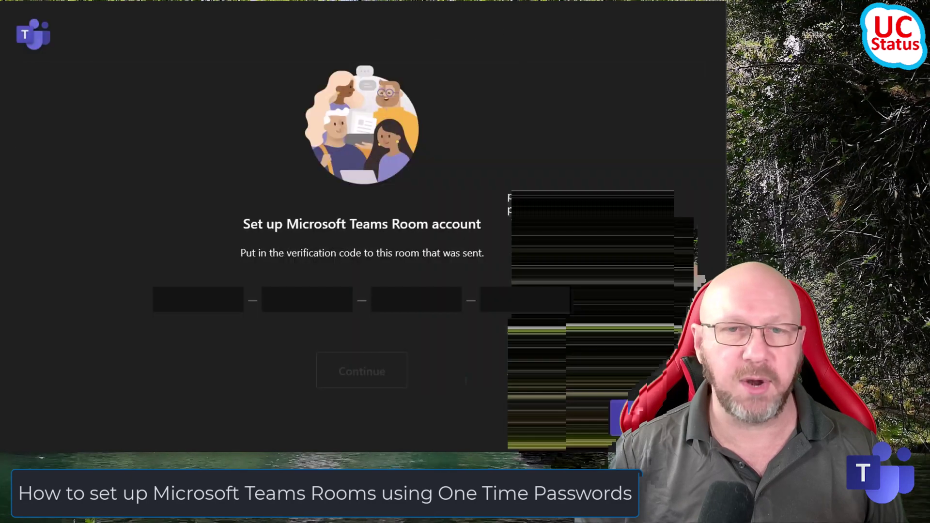
left_click(201, 299)
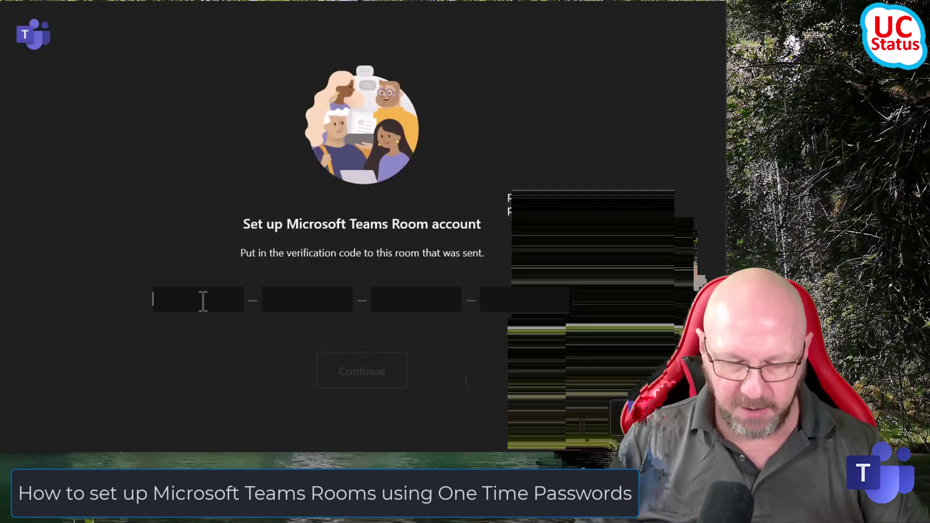
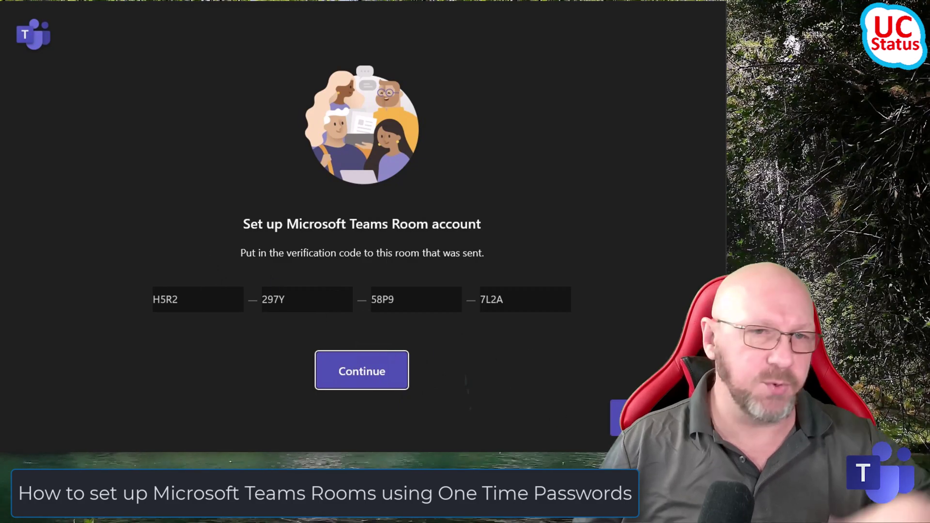
Submit the verification code so the console signs in as 5th Floor Meeting Room
left_click(371, 378)
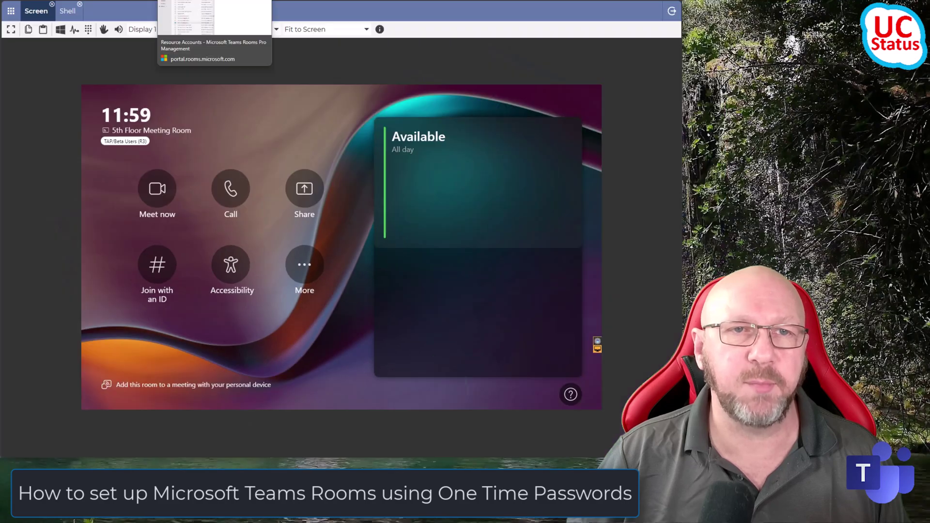
Refresh the portal's accounts and confirm 5th Floor Meeting Room's OTP was consumed by a Logitech Flare device
left_click(240, 35)
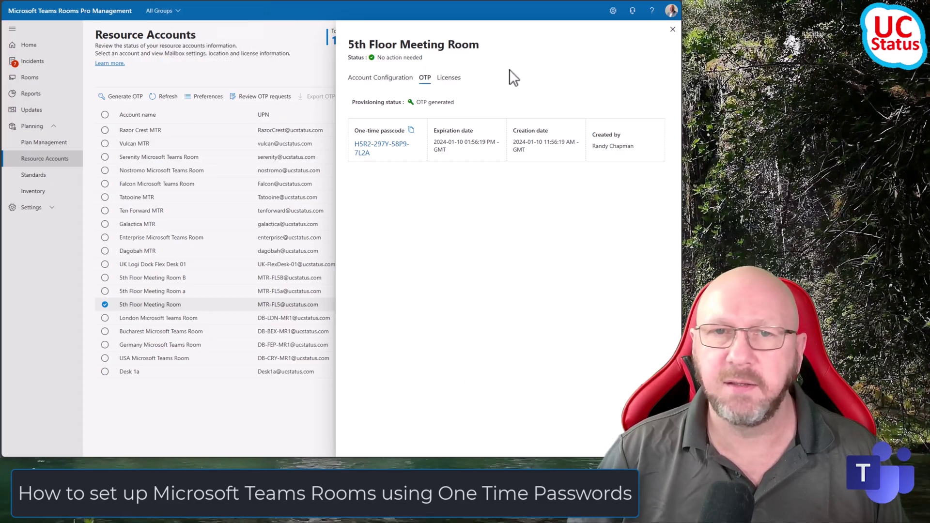
left_click(672, 30)
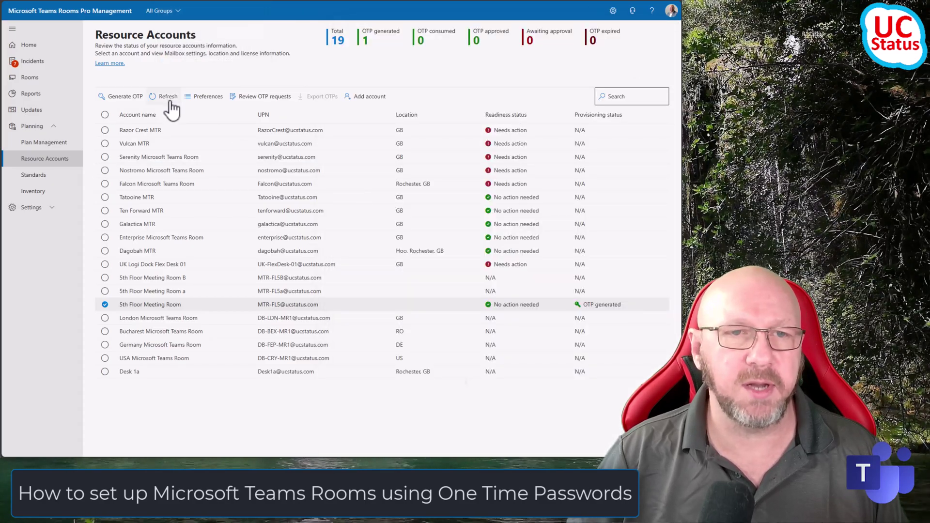
left_click(168, 97)
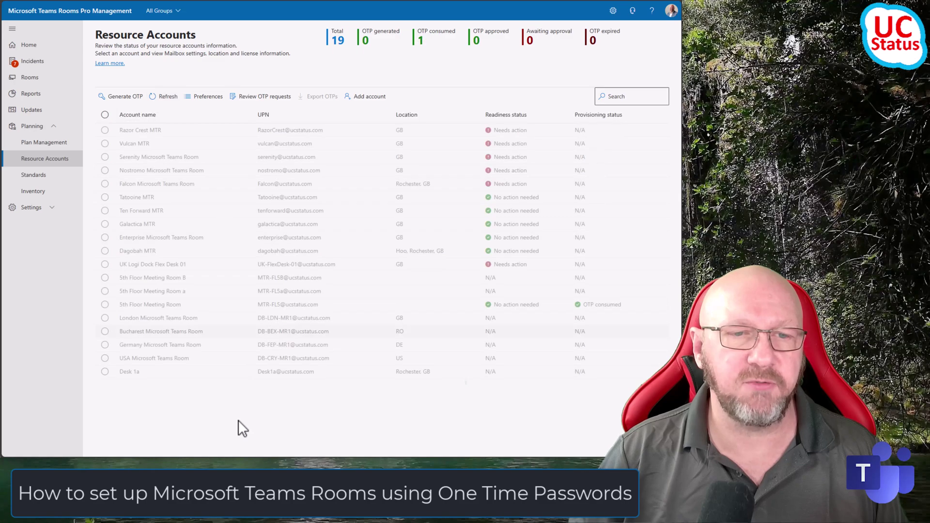
left_click(599, 304)
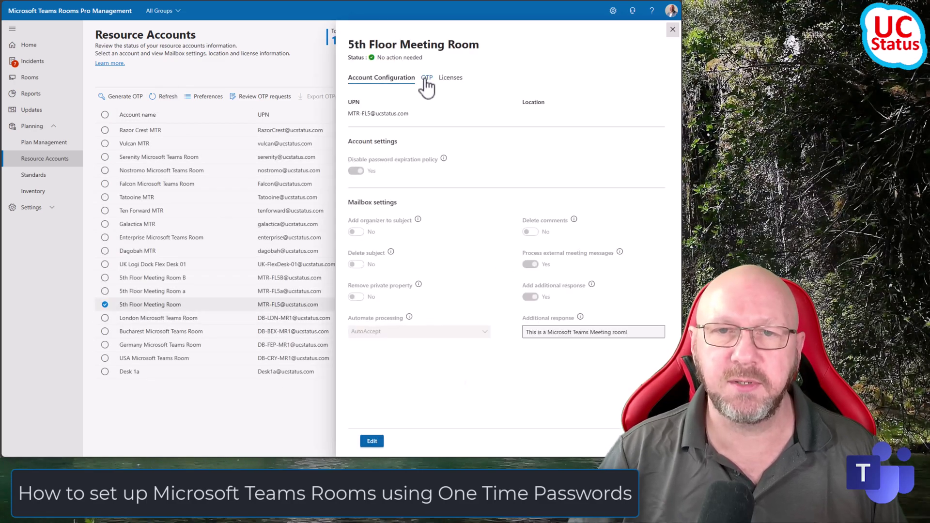
left_click(427, 79)
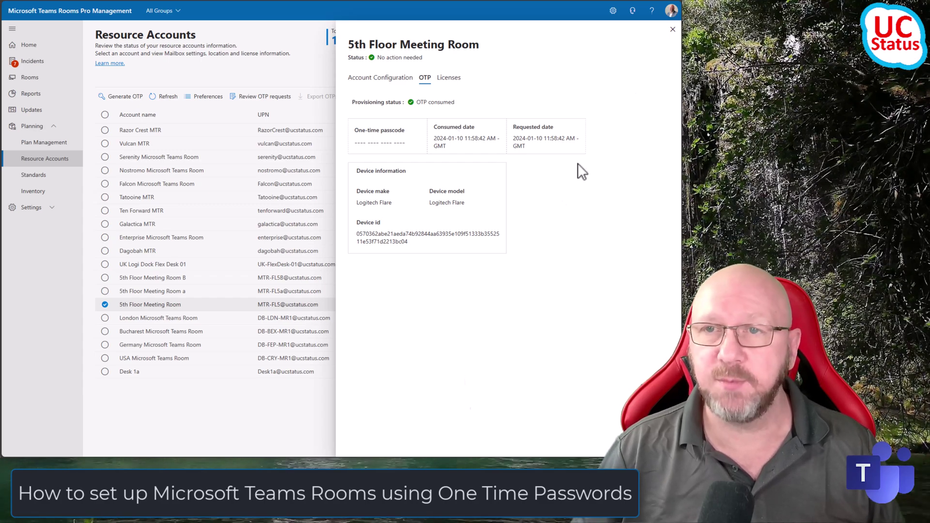
Close the room details and open the Create one-time passwords guide from the portal home page
left_click(672, 29)
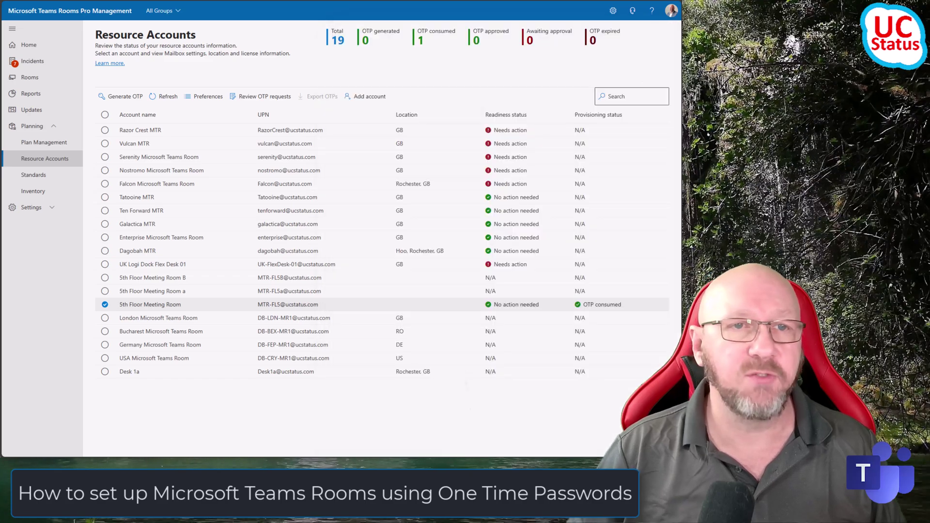
left_click(27, 45)
scroll(368, 295, "down", 5)
scroll(369, 297, "down", 2)
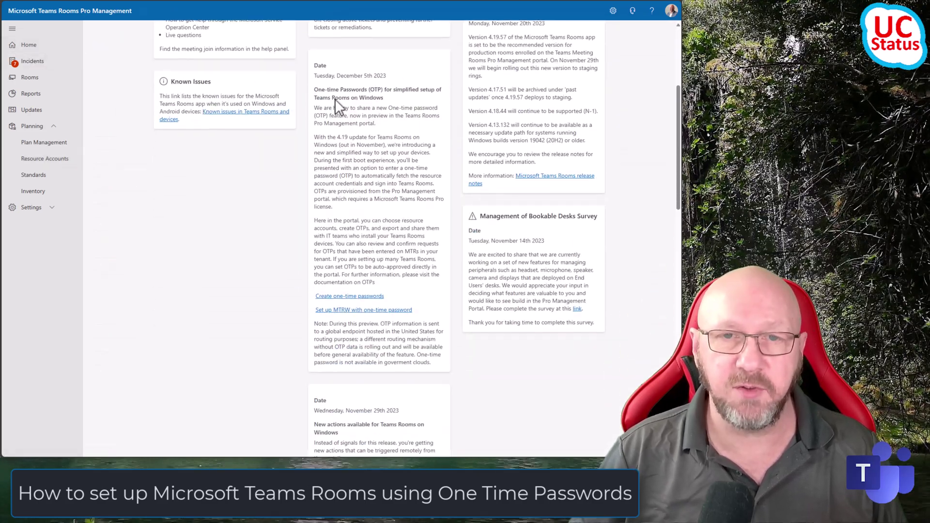
left_click(358, 299)
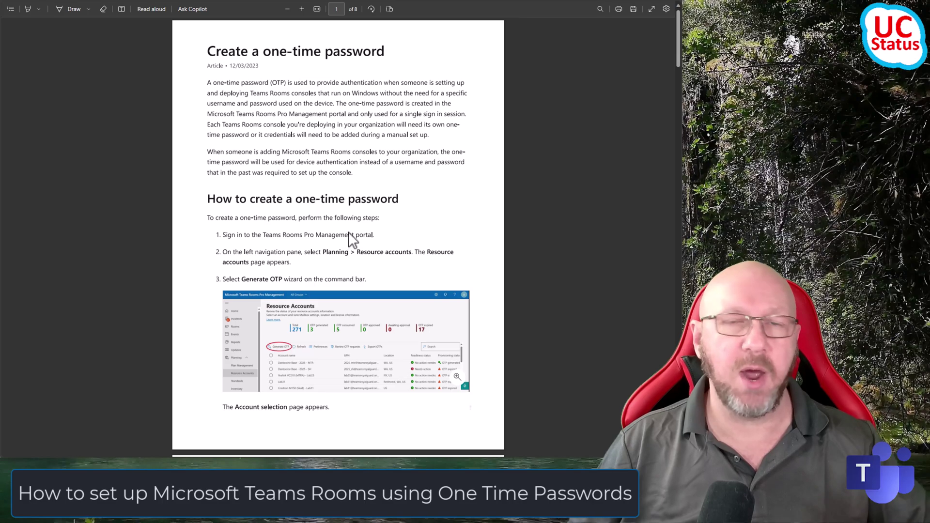
Skim the guide, then bring up the 'Set up Microsoft Teams Rooms consoles using one-time passwords' PDF
scroll(348, 232, "down", 15)
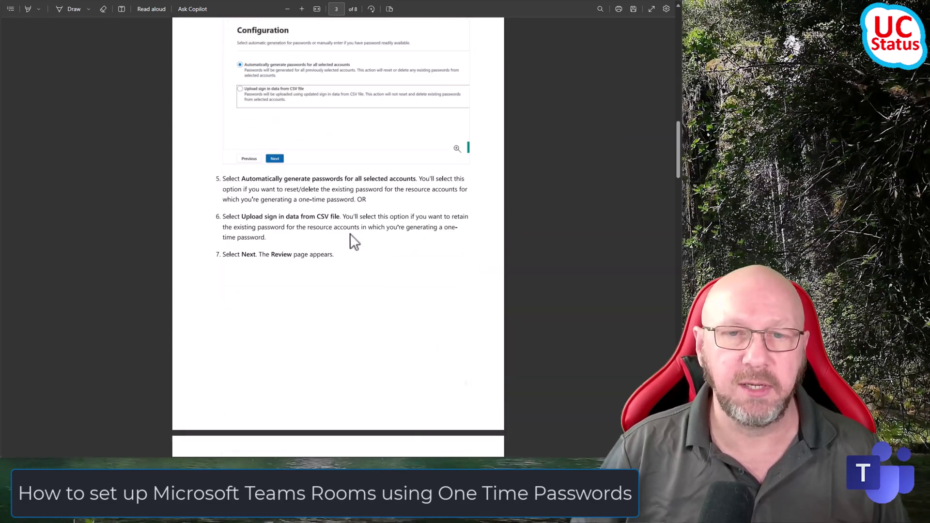
scroll(350, 234, "down", 10)
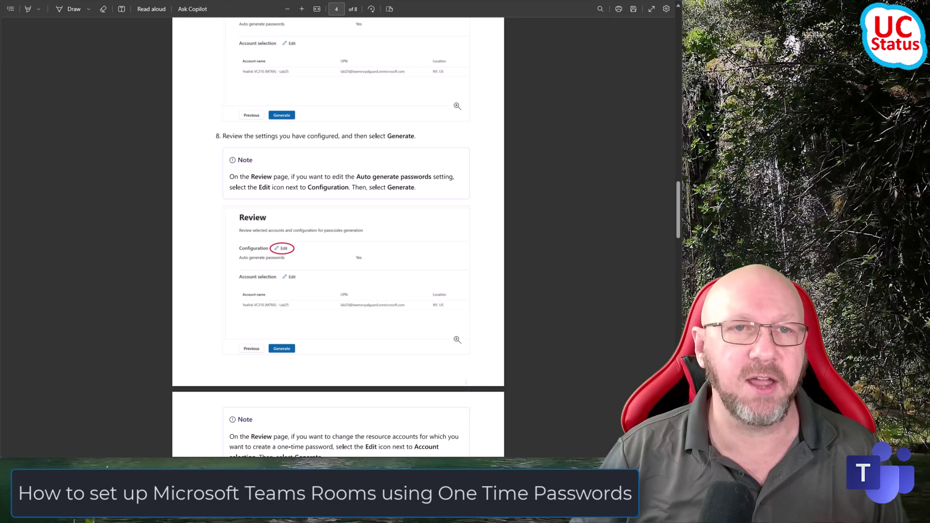
key("alt+Tab")
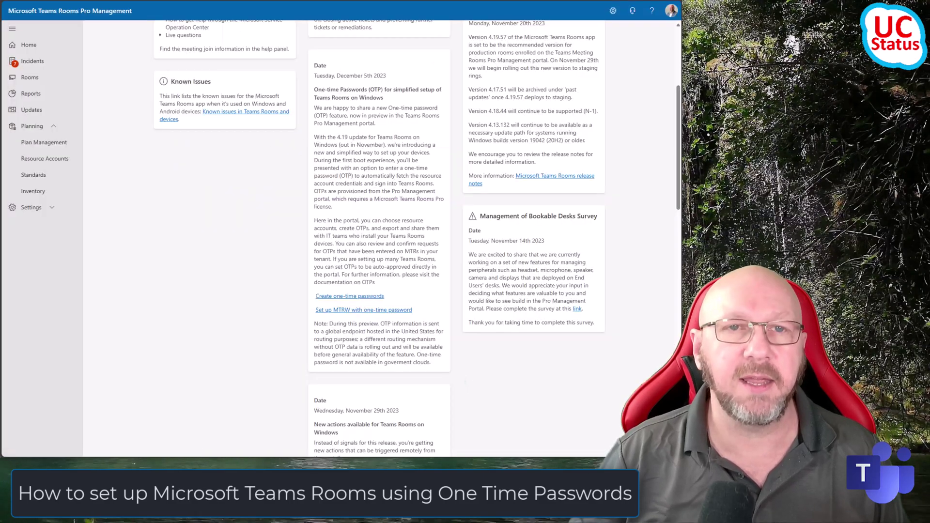
key("alt+Tab")
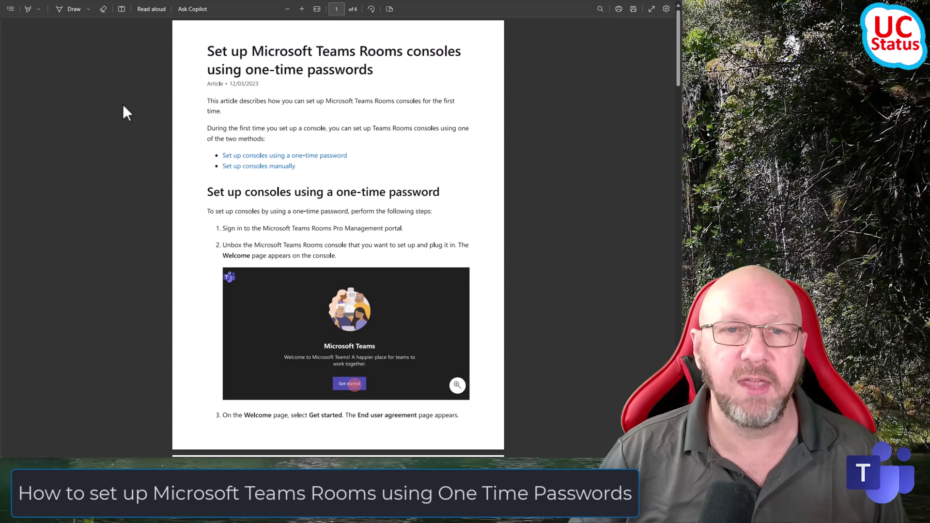